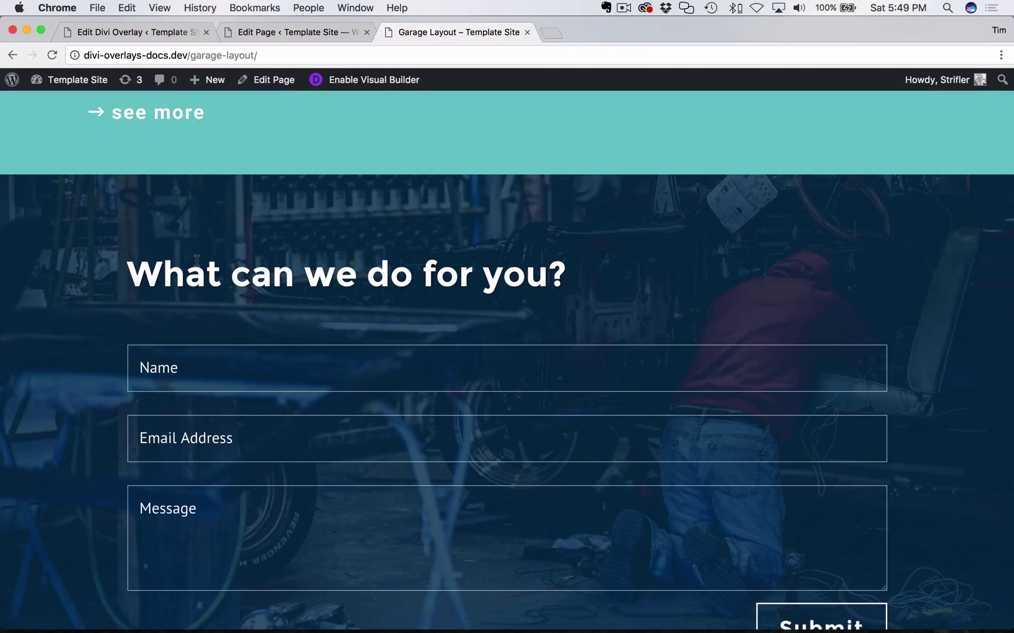
# Step: Read through the Divi Overlays documentation article in the other window
pyautogui.hotkey('ctrl', 'Left')
pyautogui.scroll(-2, 382, 456)
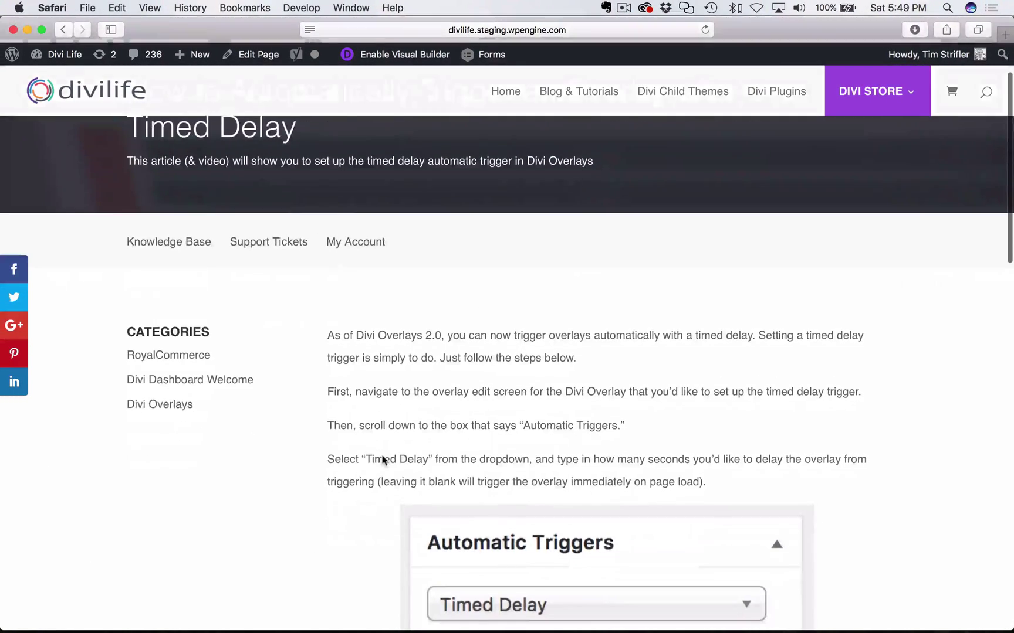
pyautogui.scroll(2, 382, 457)
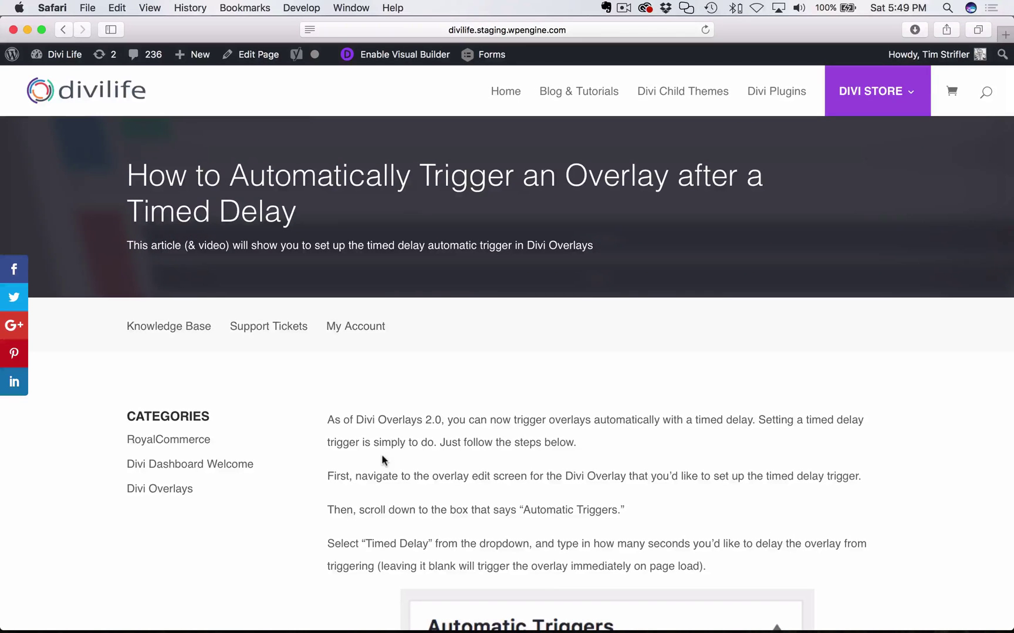
pyautogui.scroll(-20, 381, 454)
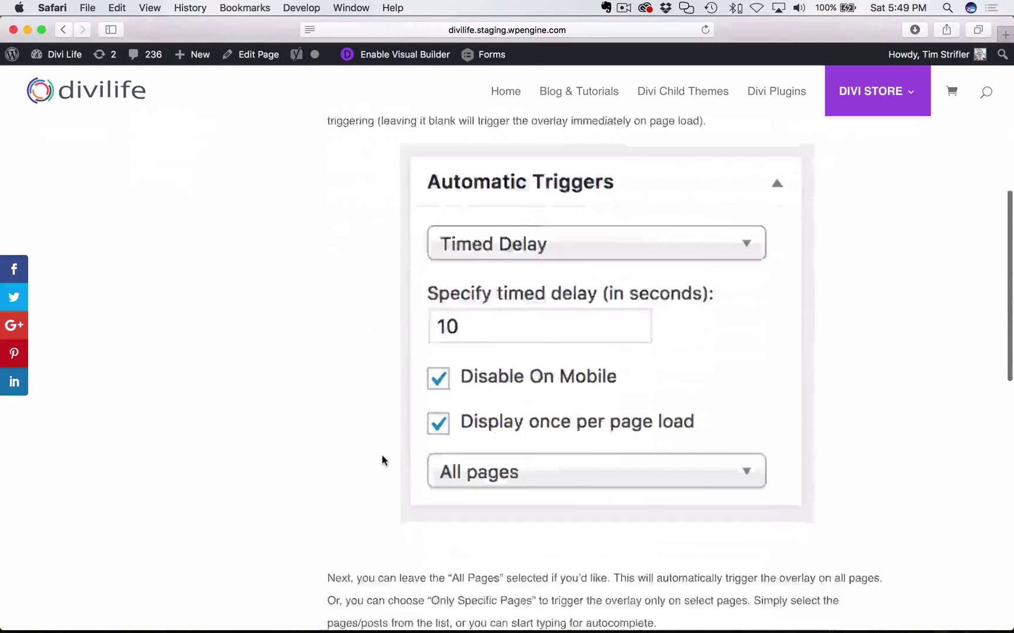
pyautogui.scroll(20, 382, 455)
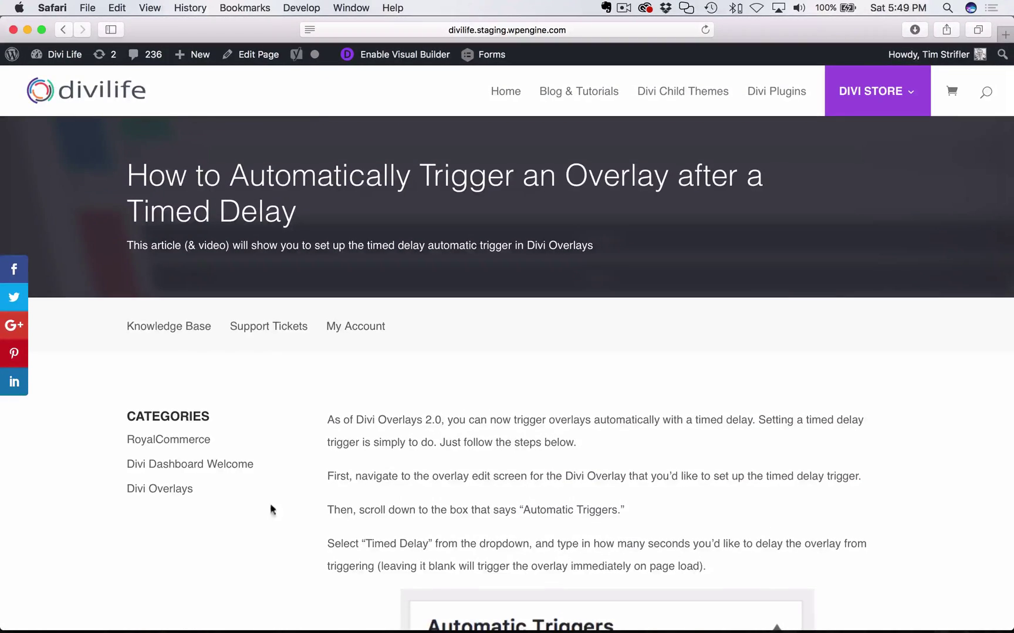
pyautogui.scroll(-20, 243, 528)
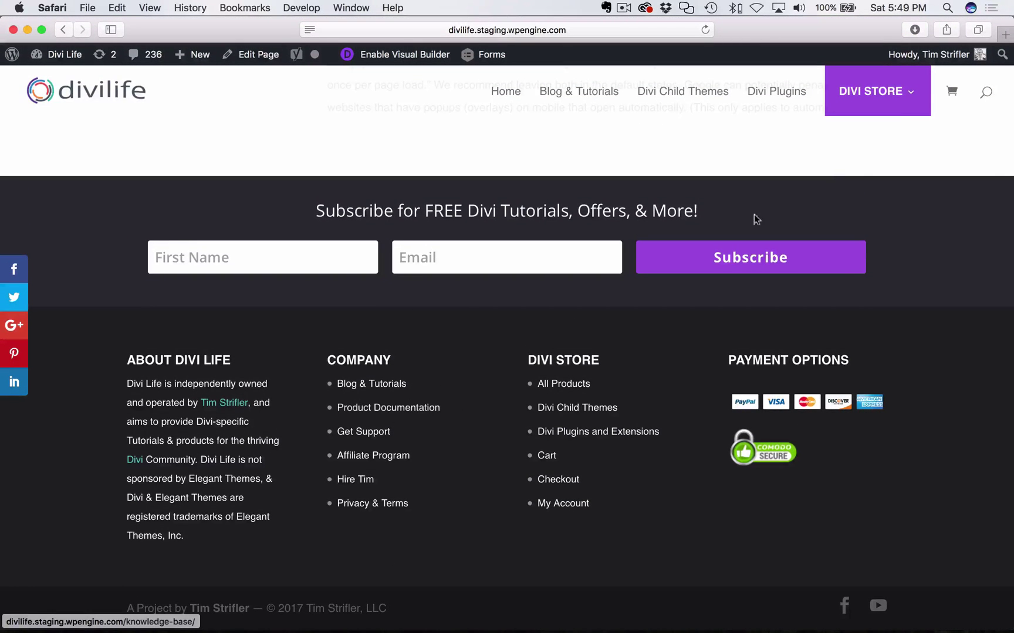
pyautogui.moveTo(869, 93)
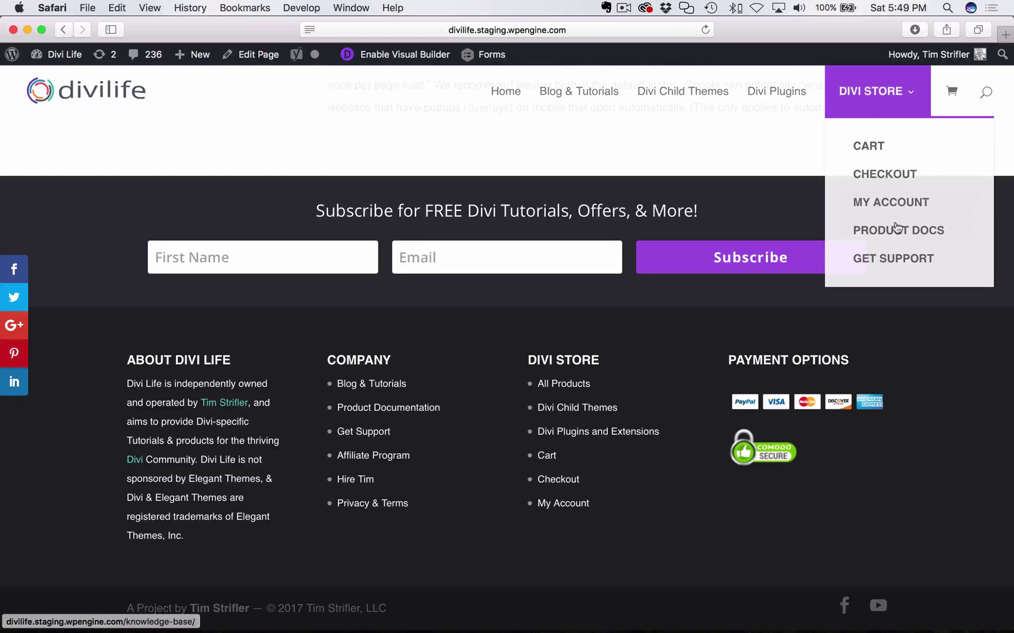
pyautogui.scroll(20, 197, 196)
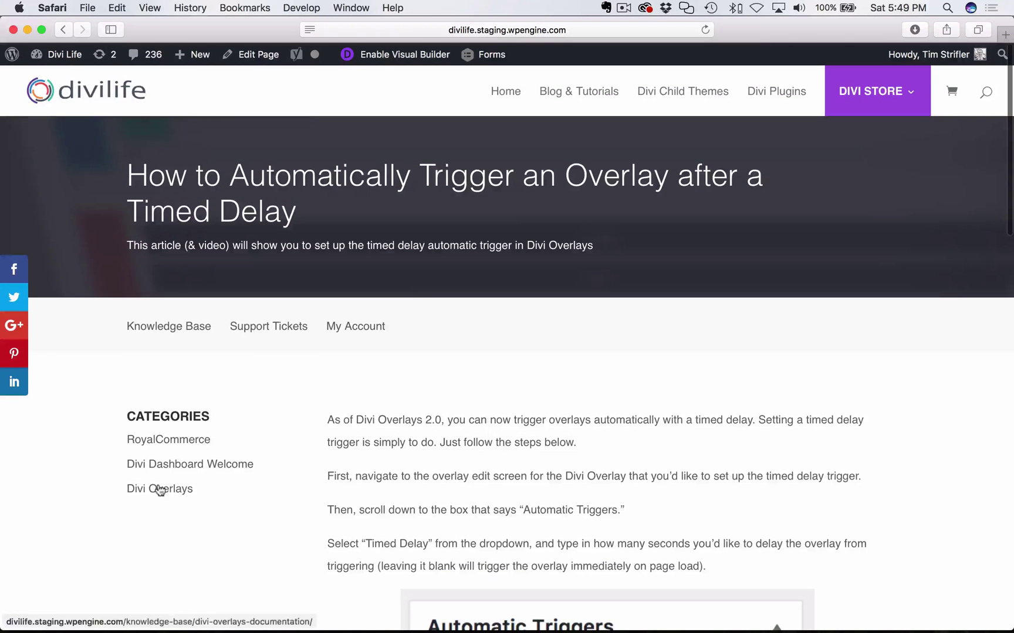
pyautogui.scroll(-1, 198, 619)
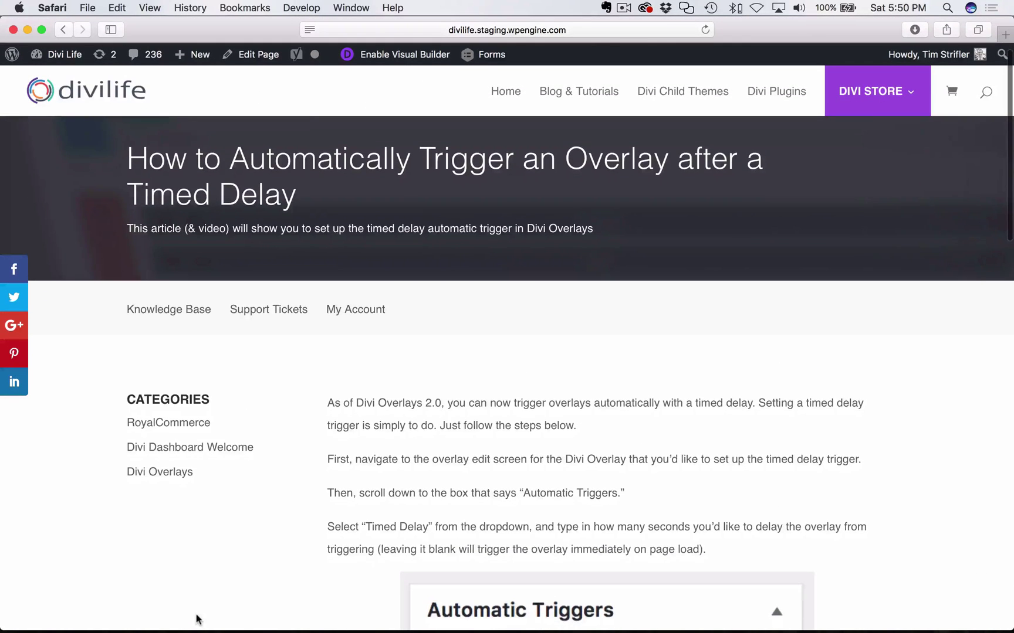
pyautogui.scroll(-3, 197, 619)
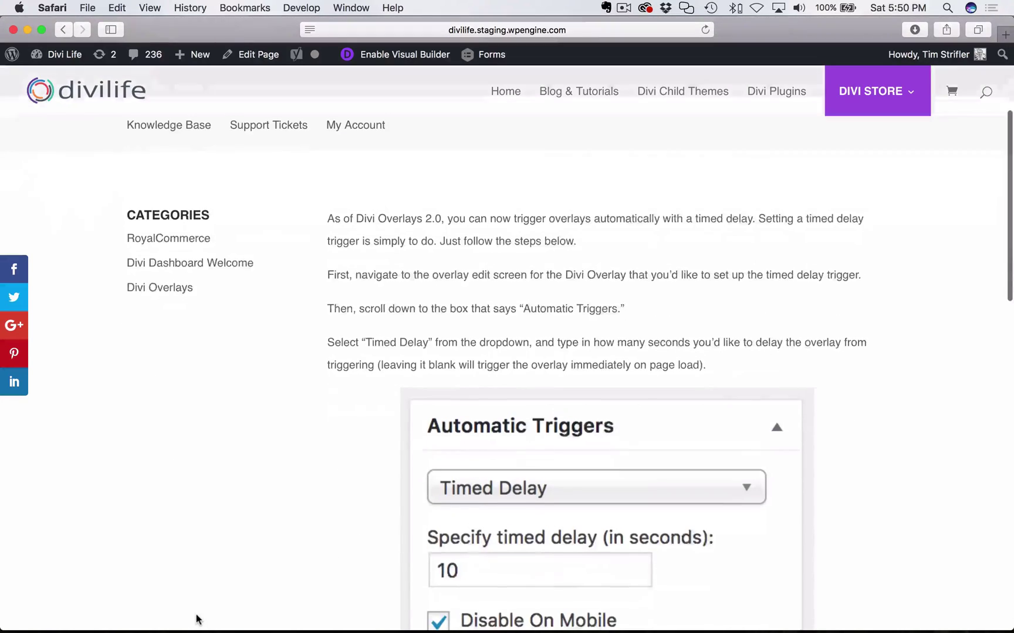
pyautogui.scroll(-10, 437, 446)
pyautogui.scroll(15, 437, 444)
# Step: In the Contact Form Overlay editor, set the automatic trigger to Timed Delay with 5 seconds
pyautogui.hotkey('ctrl', 'Right')
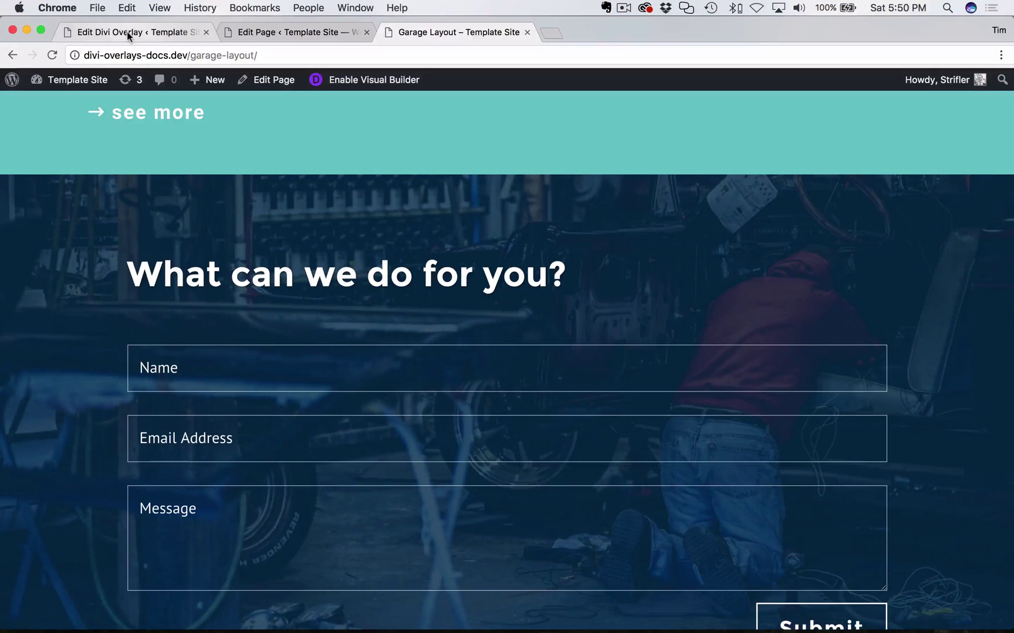
pyautogui.click(127, 33)
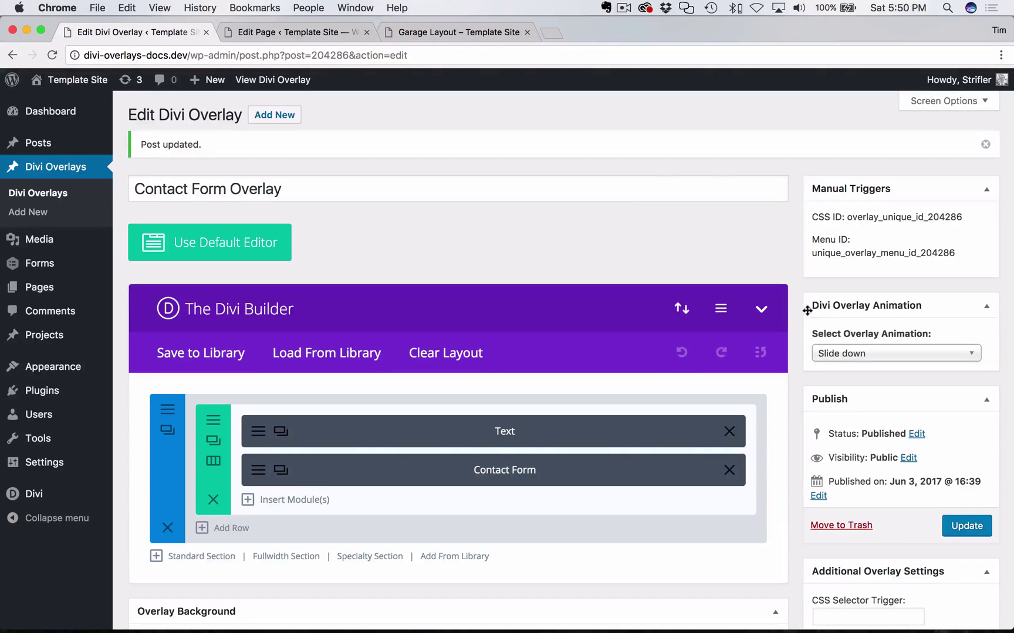
pyautogui.scroll(-5, 795, 314)
pyautogui.scroll(-4, 795, 314)
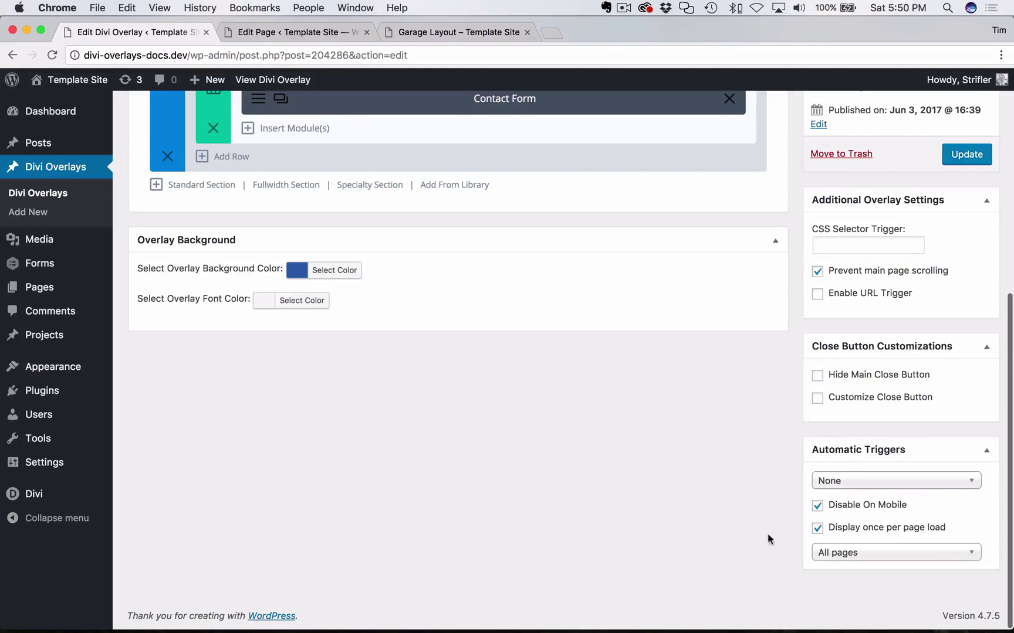
pyautogui.click(868, 482)
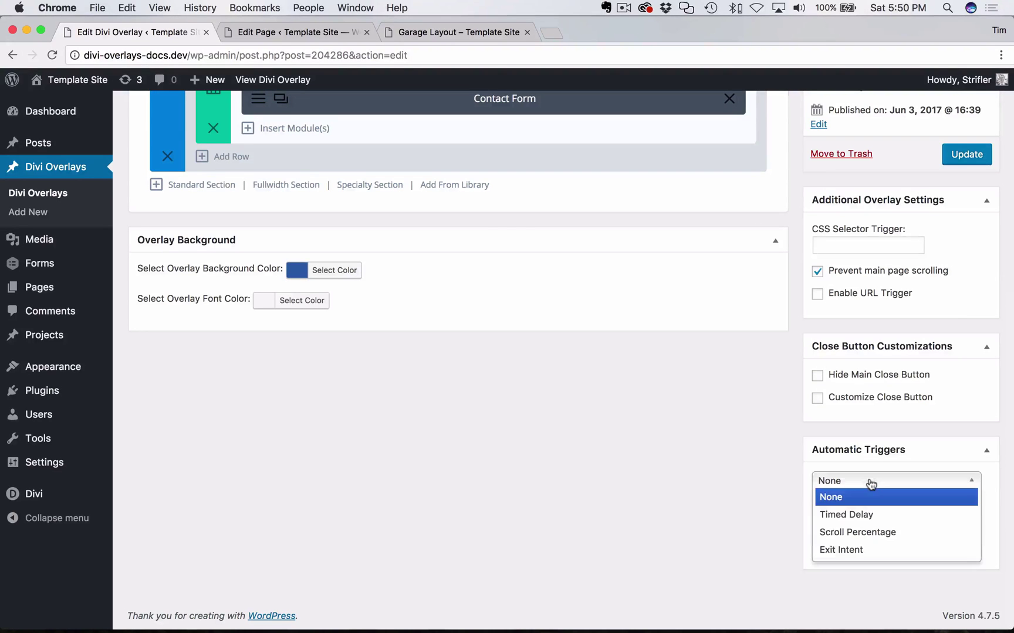
pyautogui.click(856, 515)
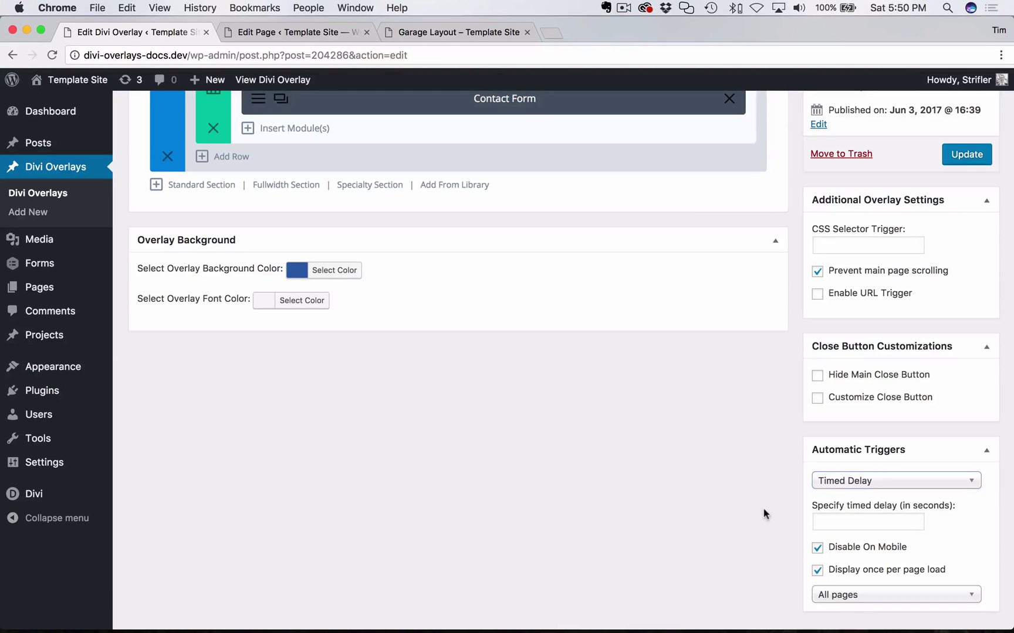
pyautogui.click(859, 522)
pyautogui.click(766, 525)
pyautogui.click(827, 522)
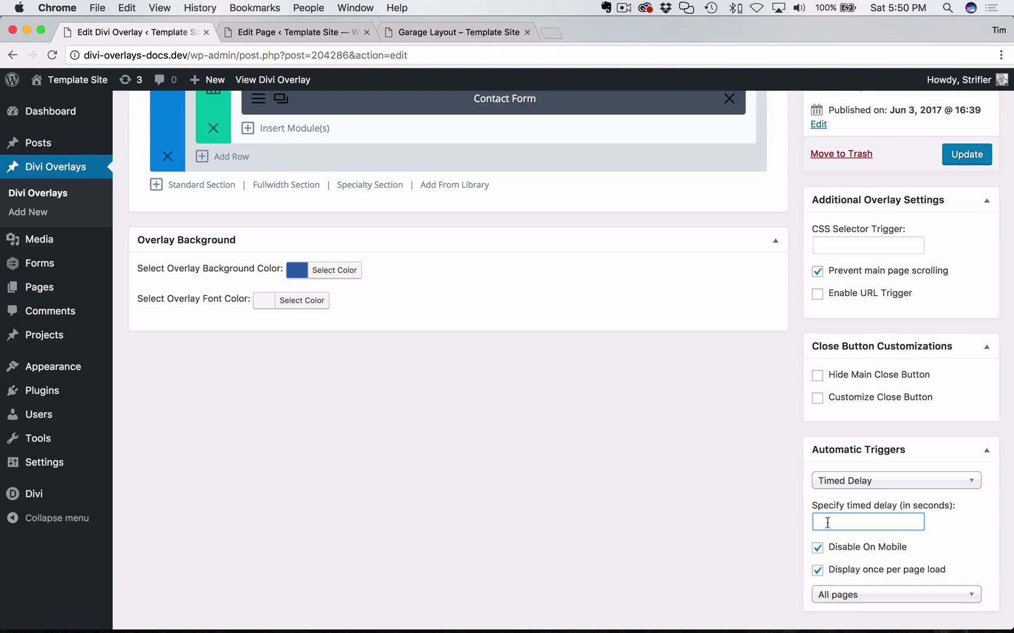
pyautogui.write('5')
pyautogui.click(737, 528)
pyautogui.scroll(-2, 962, 523)
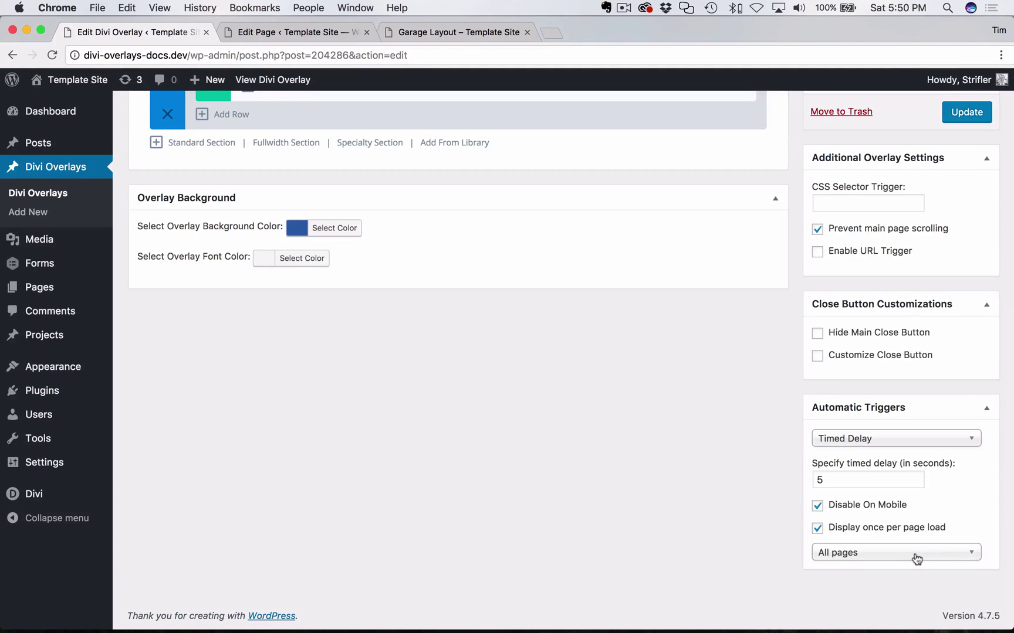
# Step: Restrict the automatic trigger's page scope to 'Only specific pages'
pyautogui.click(916, 559)
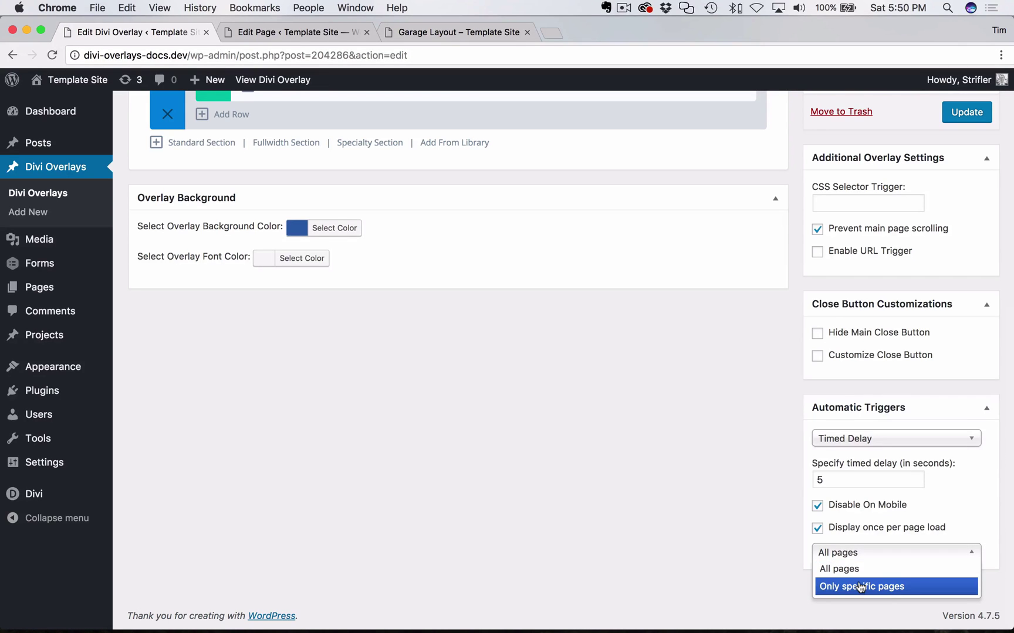
pyautogui.click(914, 587)
pyautogui.click(861, 568)
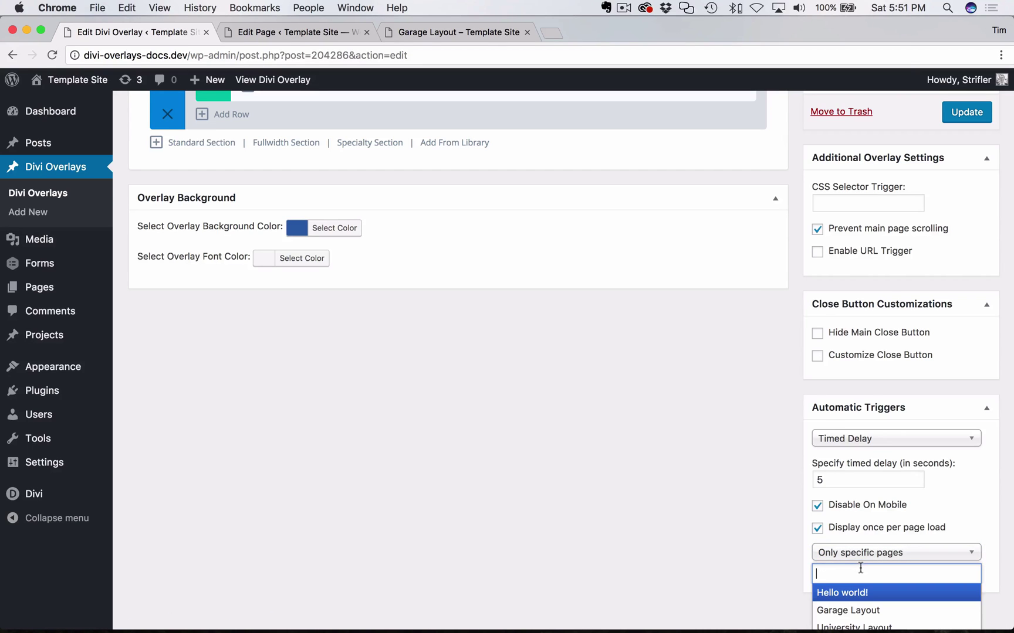
pyautogui.scroll(-2, 749, 539)
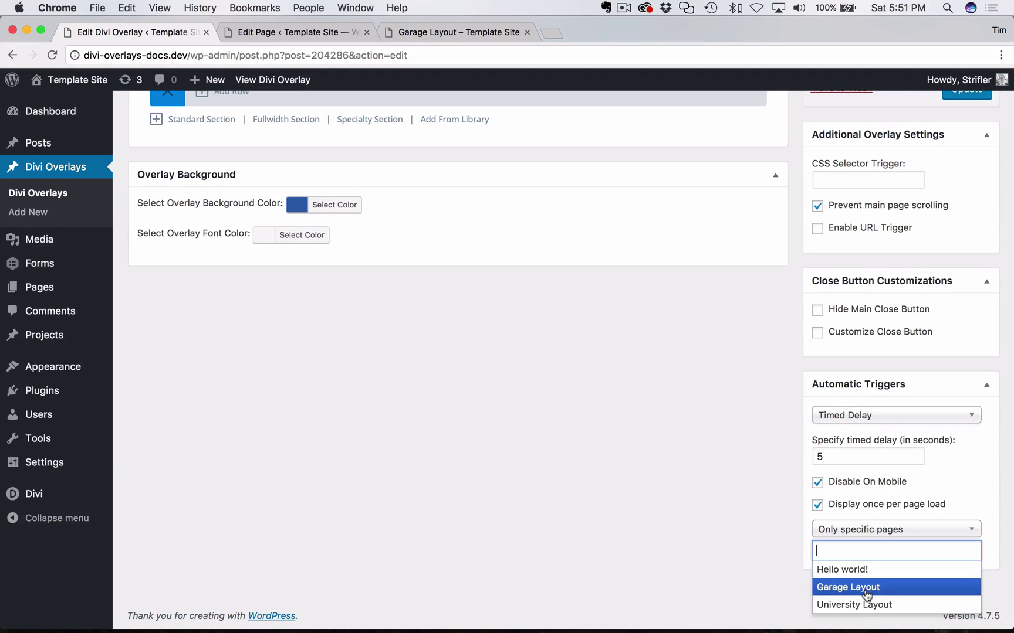
# Step: Search 'gara' and add Garage Layout as the only page, then close the page list
pyautogui.click(765, 565)
pyautogui.click(847, 552)
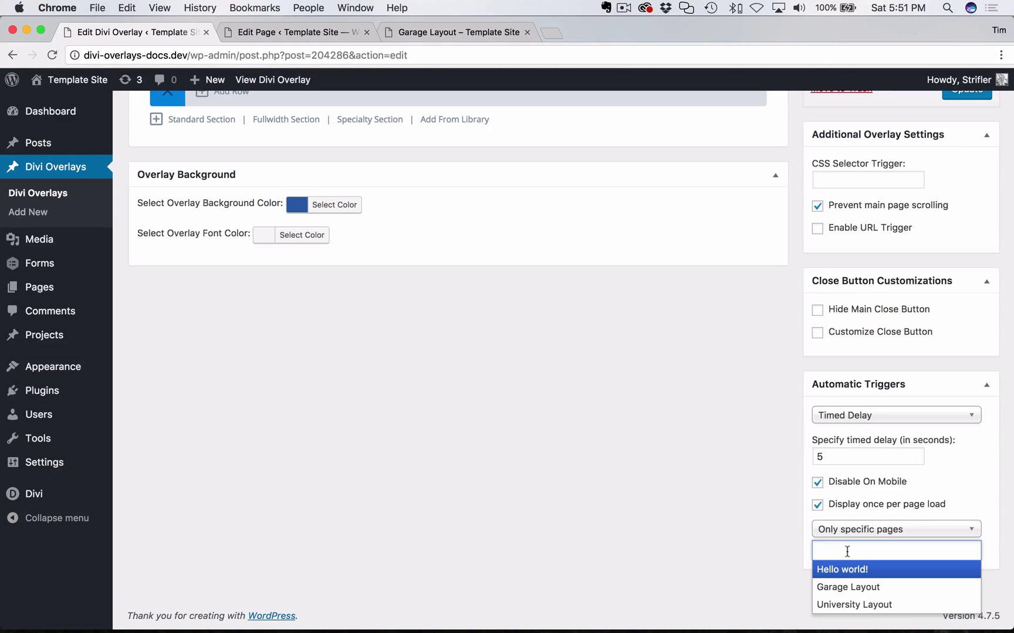
pyautogui.write('gara')
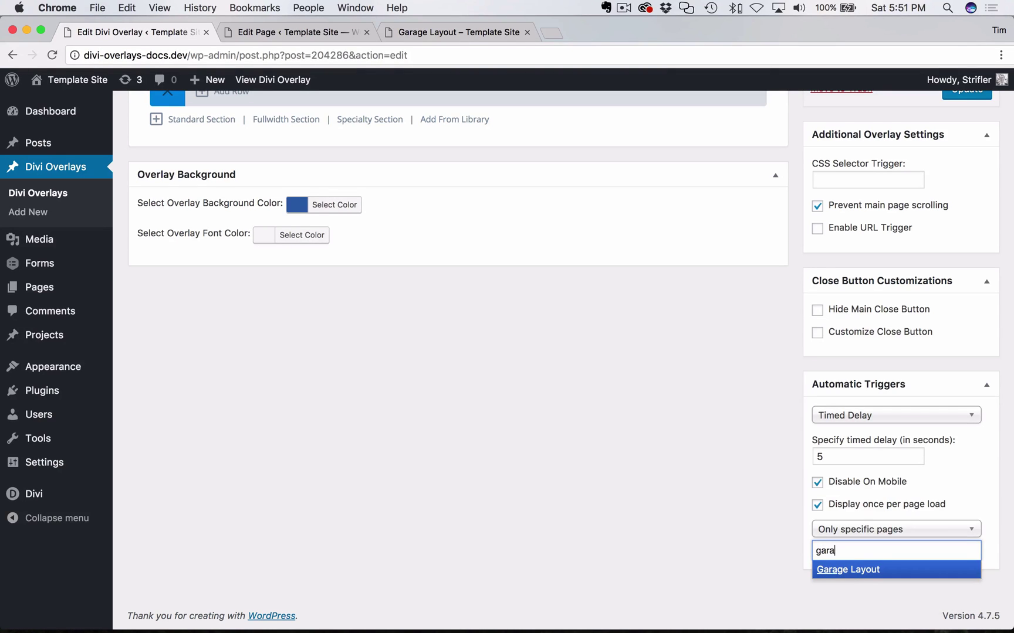
pyautogui.click(838, 571)
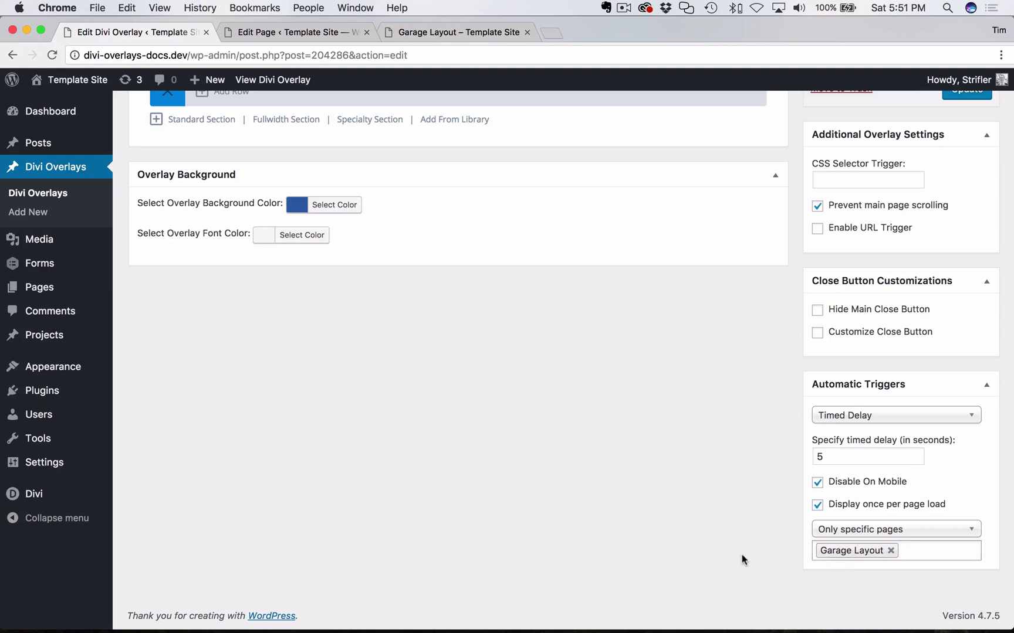
pyautogui.click(933, 555)
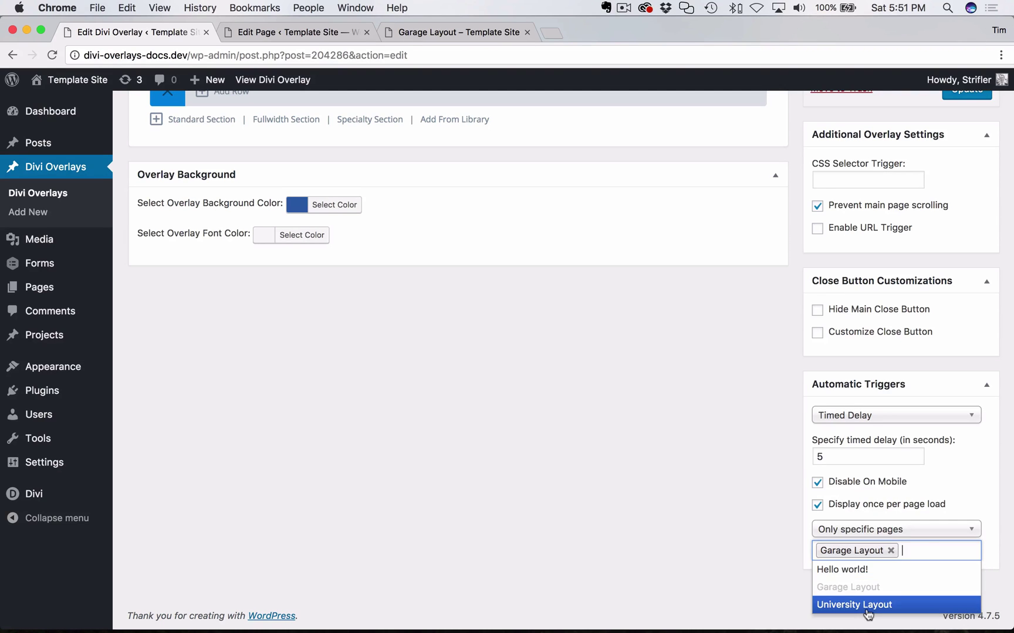
pyautogui.click(708, 551)
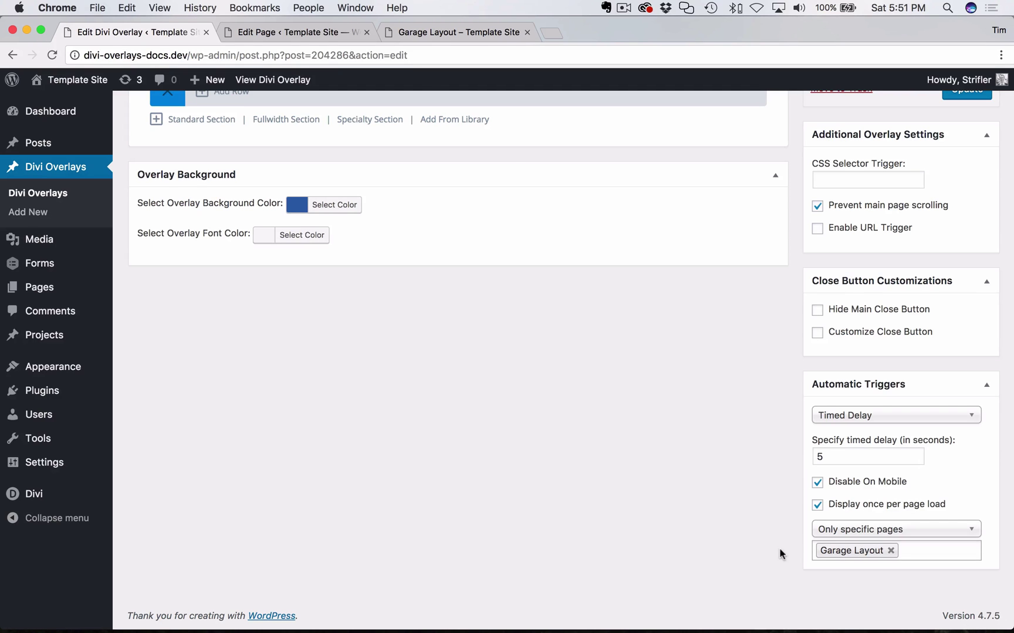
pyautogui.scroll(5, 783, 494)
pyautogui.scroll(-5, 784, 499)
# Step: Update the overlay, then reload the Garage Layout page twice until the overlay pops up
pyautogui.scroll(10, 763, 502)
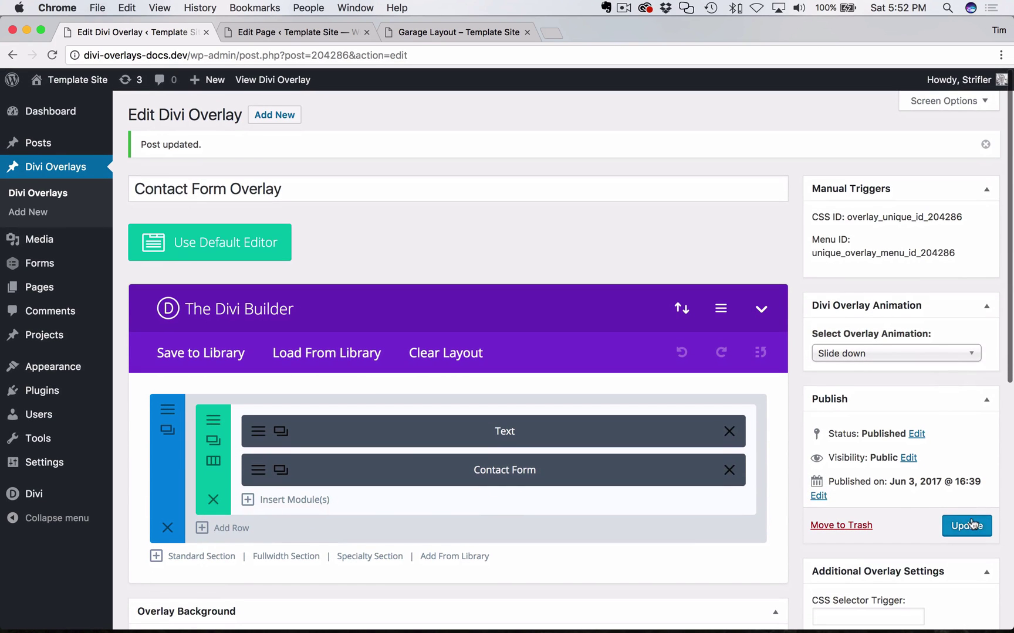
pyautogui.click(971, 523)
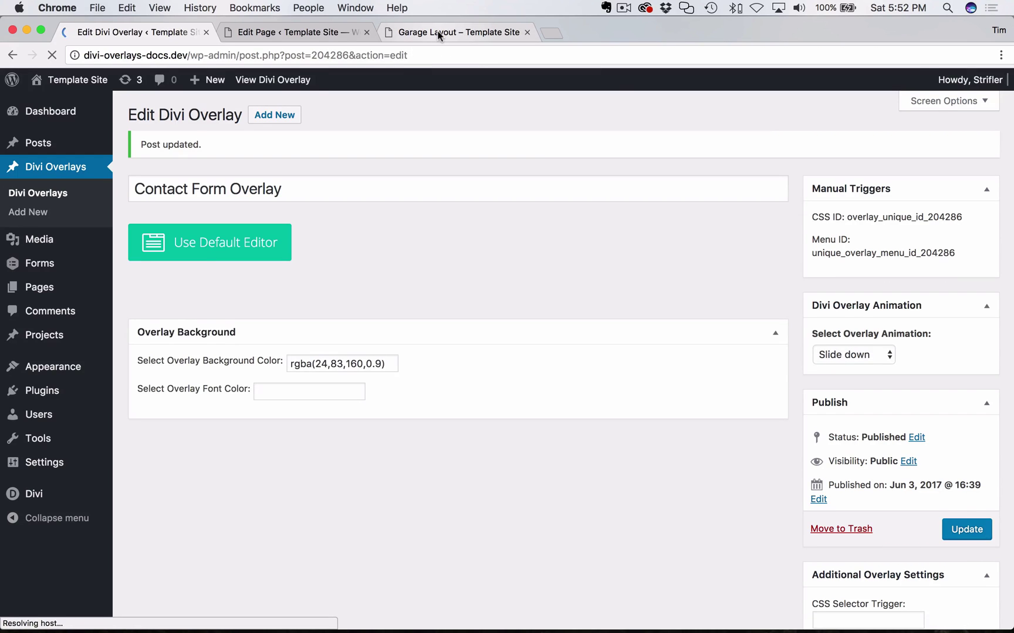
pyautogui.click(437, 33)
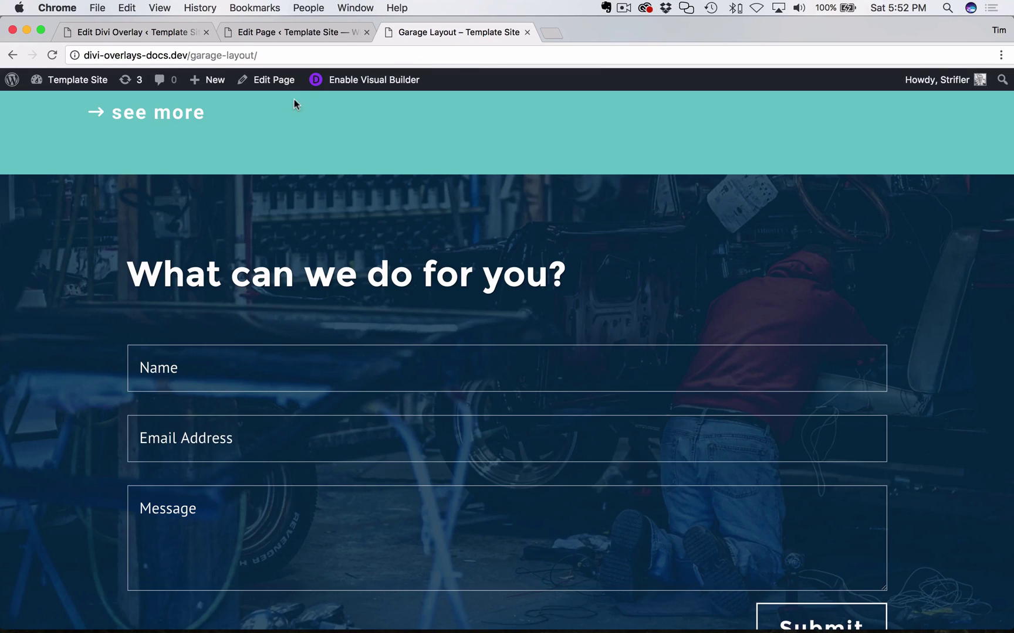
pyautogui.press('super+r')
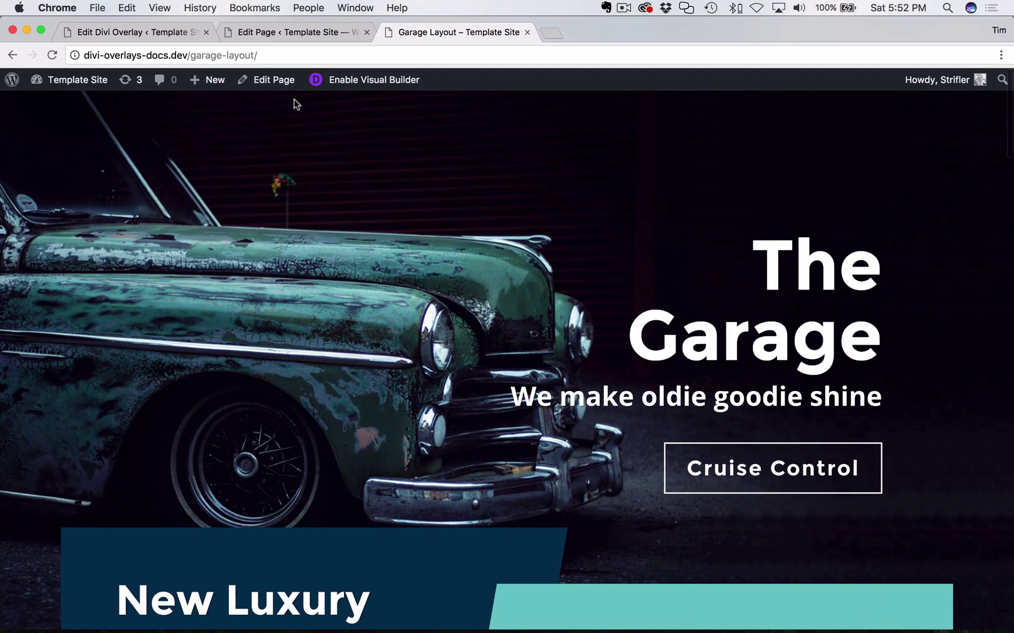
pyautogui.press('super+r')
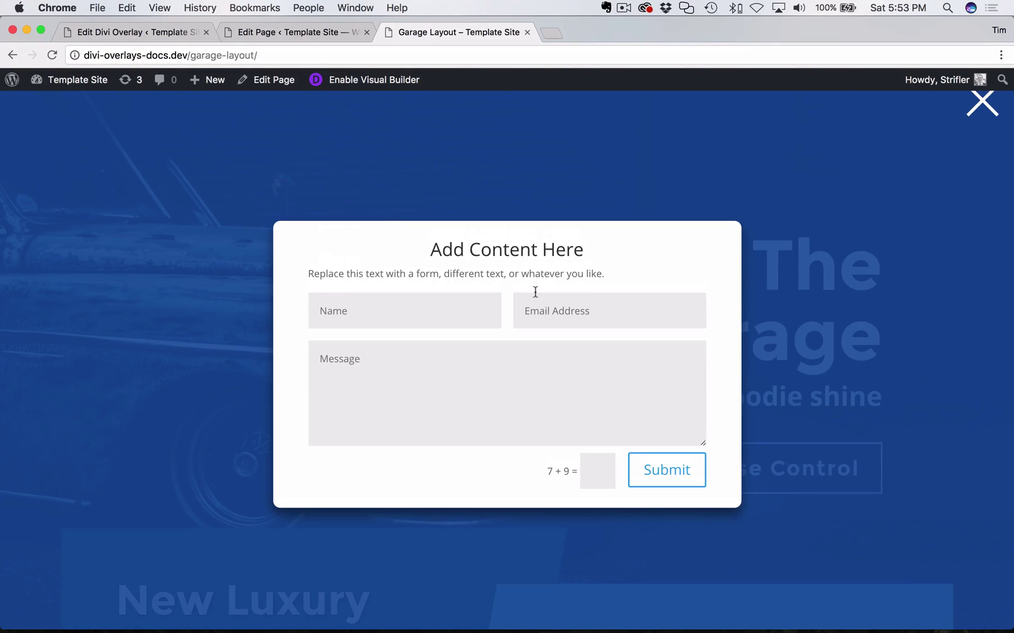
# Step: Close the overlay, clear the 5-second value from the timed delay field, and update the overlay
pyautogui.click(981, 104)
pyautogui.click(143, 34)
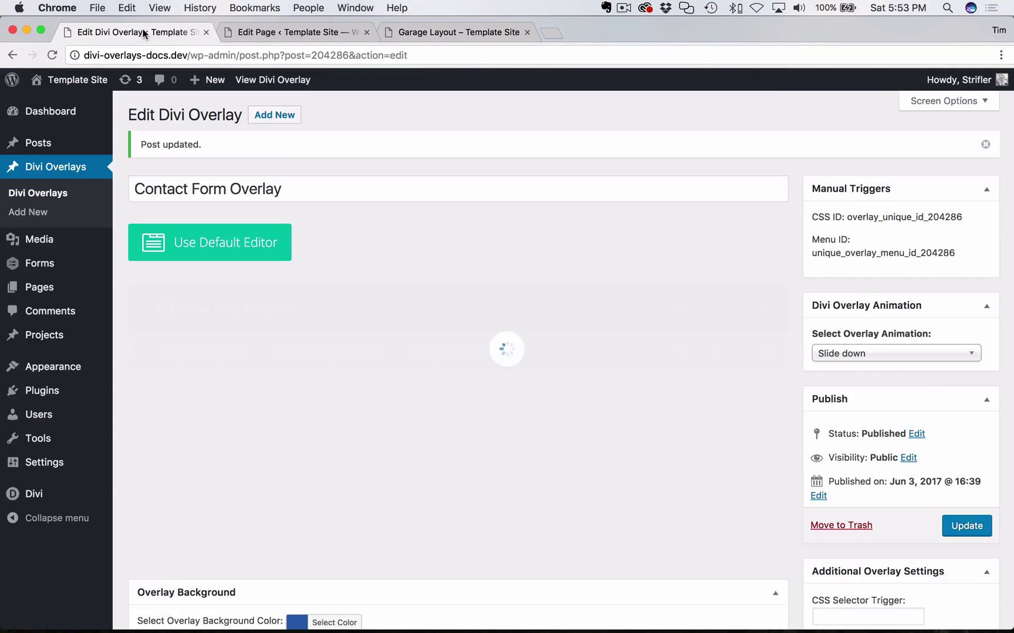
pyautogui.scroll(-10, 924, 390)
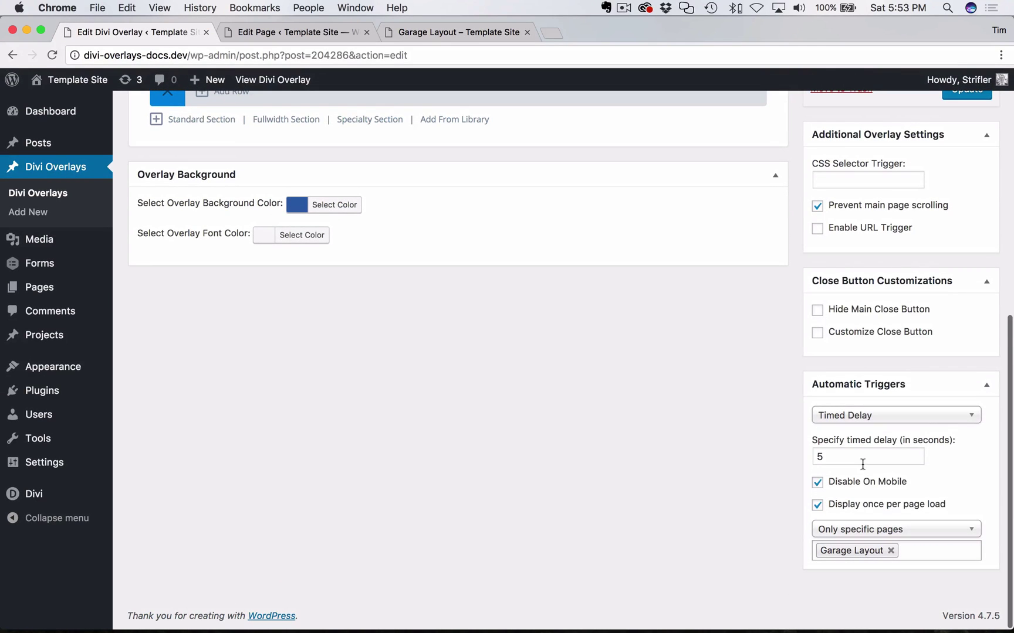
pyautogui.click(862, 457)
pyautogui.press('super+a')
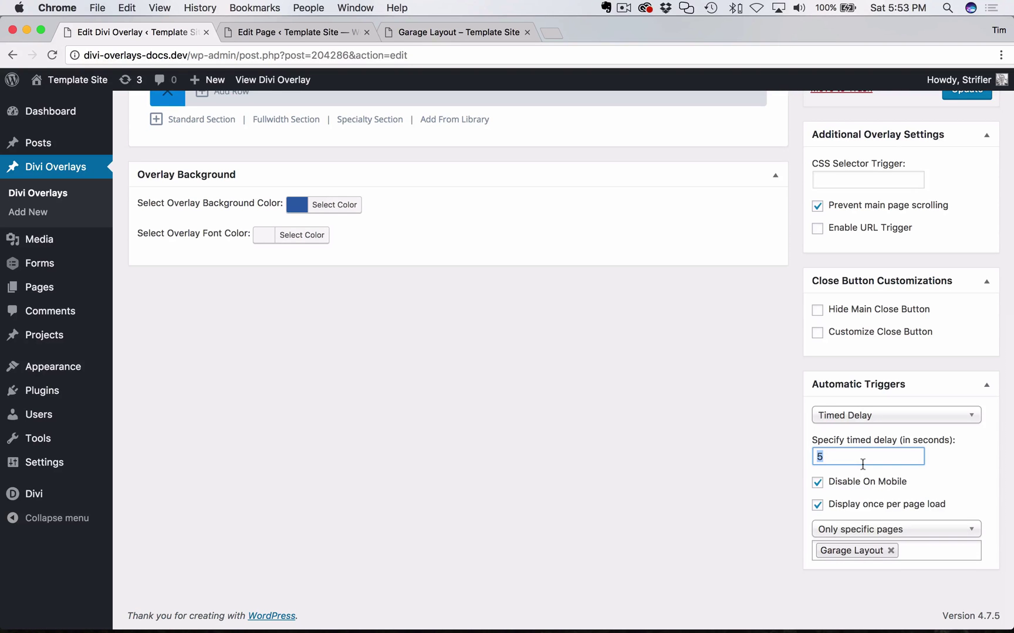
pyautogui.press('BackSpace')
pyautogui.press('Return')
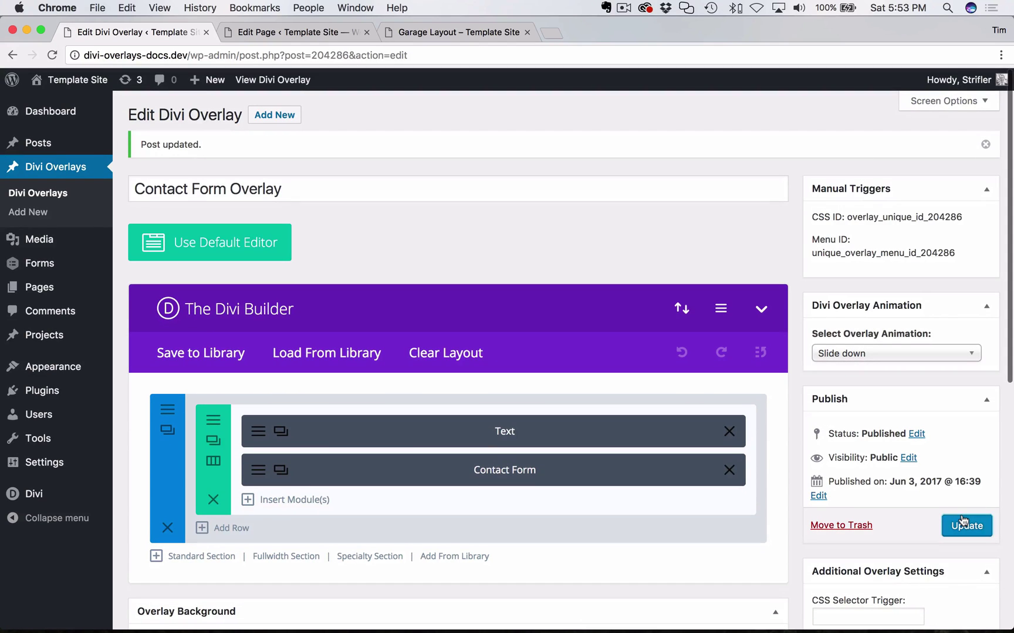
pyautogui.click(973, 526)
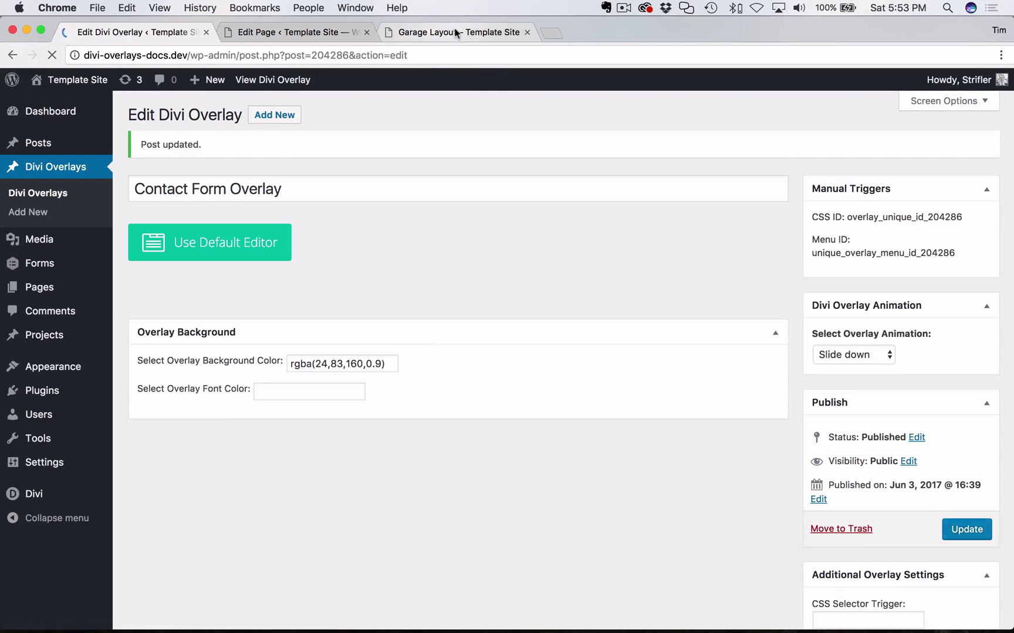
# Step: Reload the Garage Layout page, close the overlay that appears, and return to the overlay editor
pyautogui.click(455, 33)
pyautogui.press('super+r')
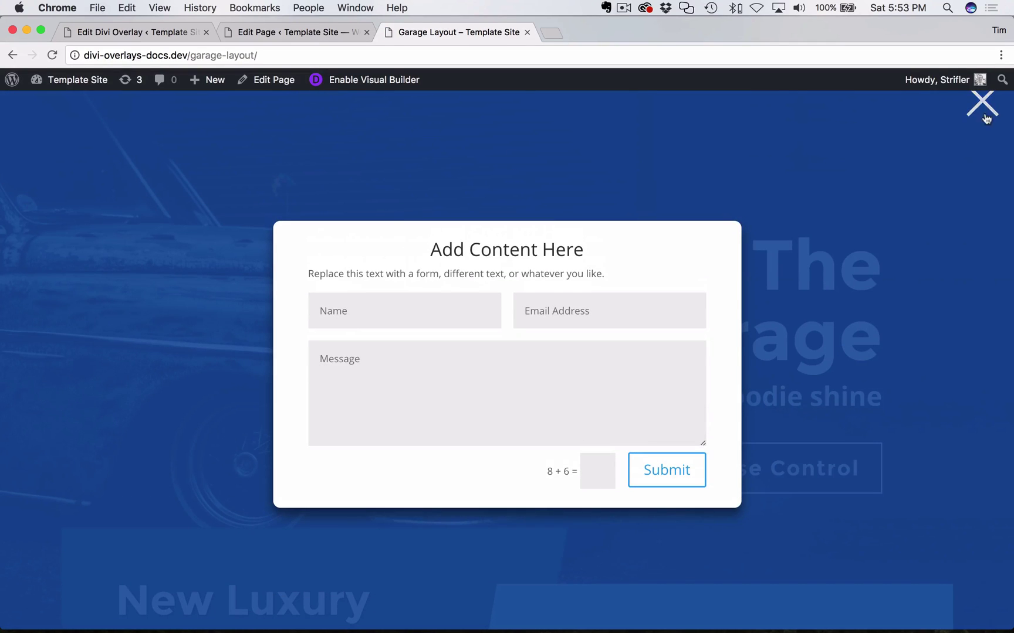
pyautogui.click(983, 114)
pyautogui.click(142, 37)
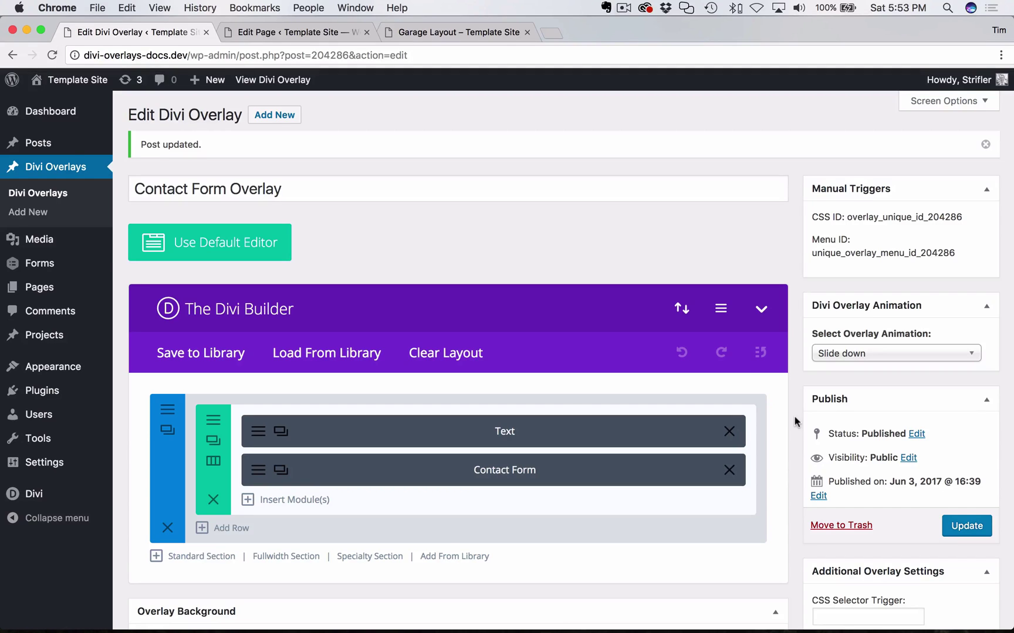
# Step: Switch to the Divi Life documentation in Safari and scroll down to its footer
pyautogui.hotkey('ctrl', 'Left')
pyautogui.scroll(-15, 233, 470)
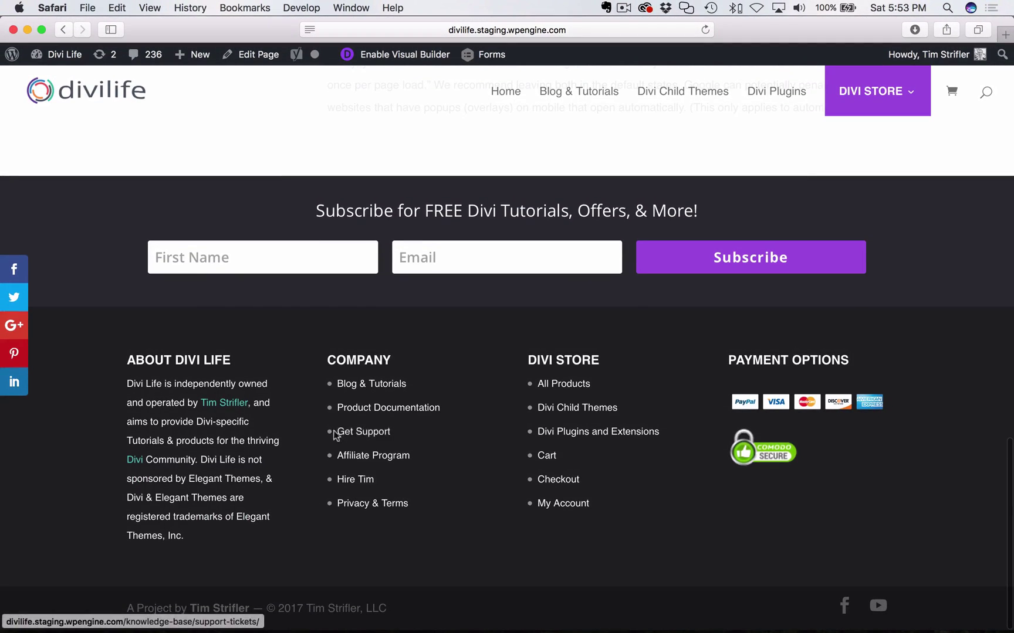